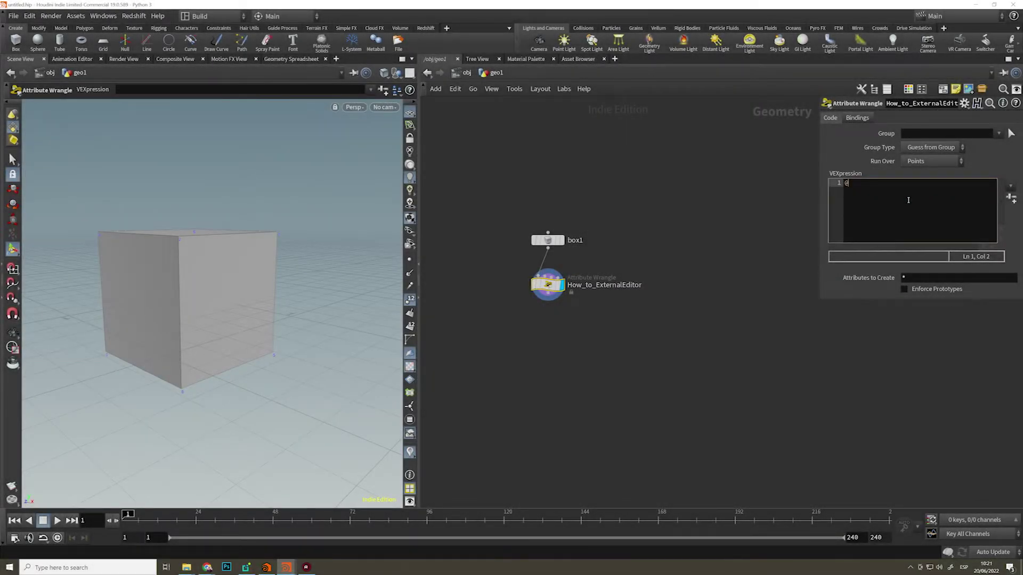
# - Enter 'visual studio code' into the new browser tab's search box
pyautogui.write('um')
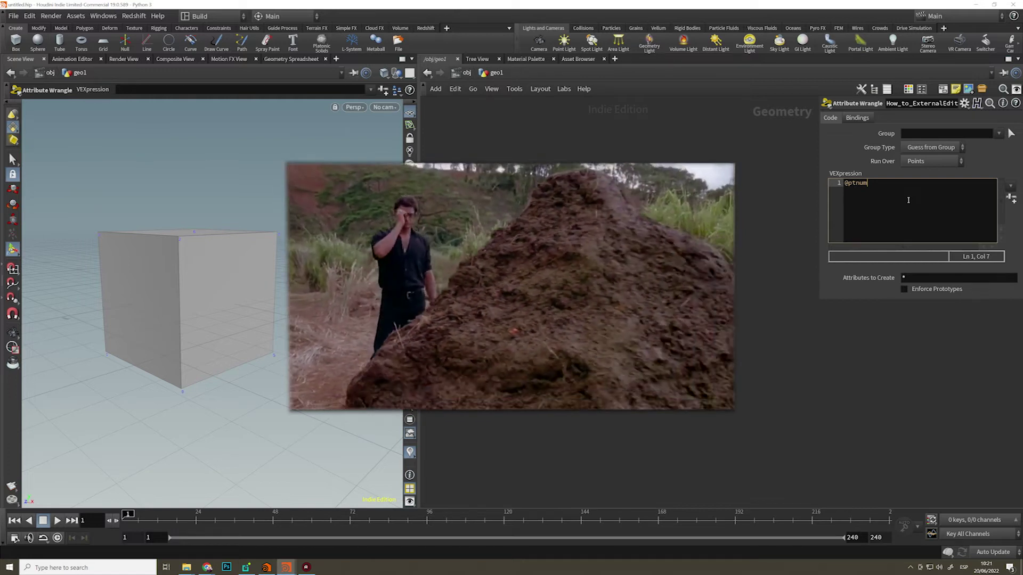
pyautogui.write('frs8gyuAD8900 HDF HIOäwe<hiou`tghuioéfrd')
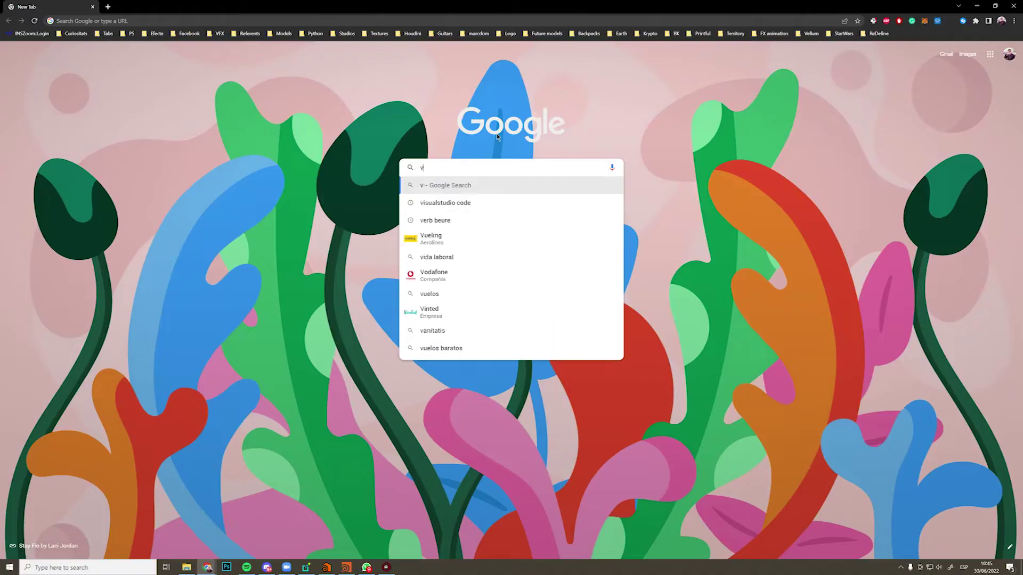
pyautogui.write('al studio code')
# - Download the Windows x64 VS Code User Installer from code.visualstudio.com and launch it
pyautogui.press('Return')
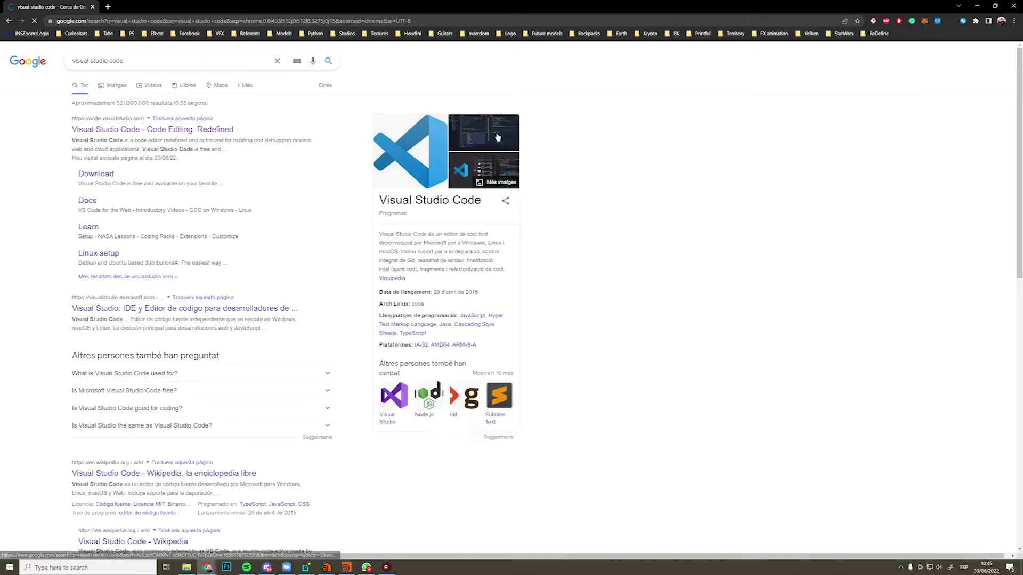
pyautogui.click(132, 129)
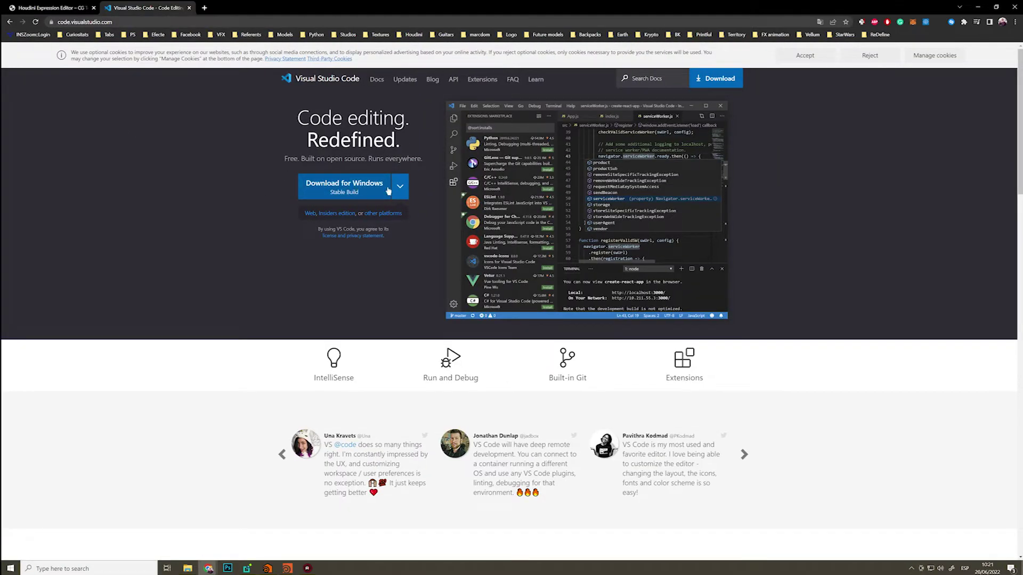
pyautogui.click(400, 188)
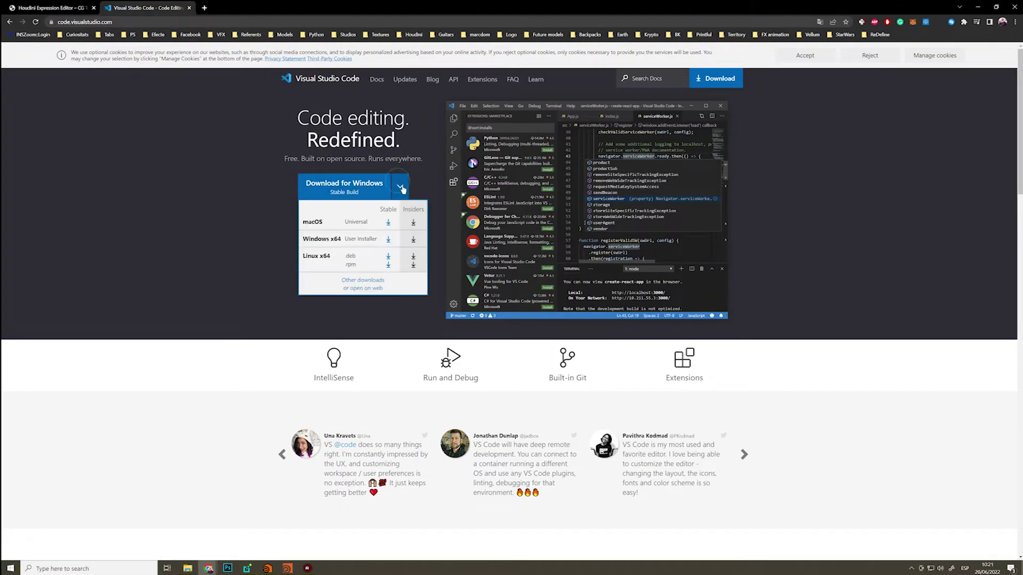
pyautogui.click(341, 187)
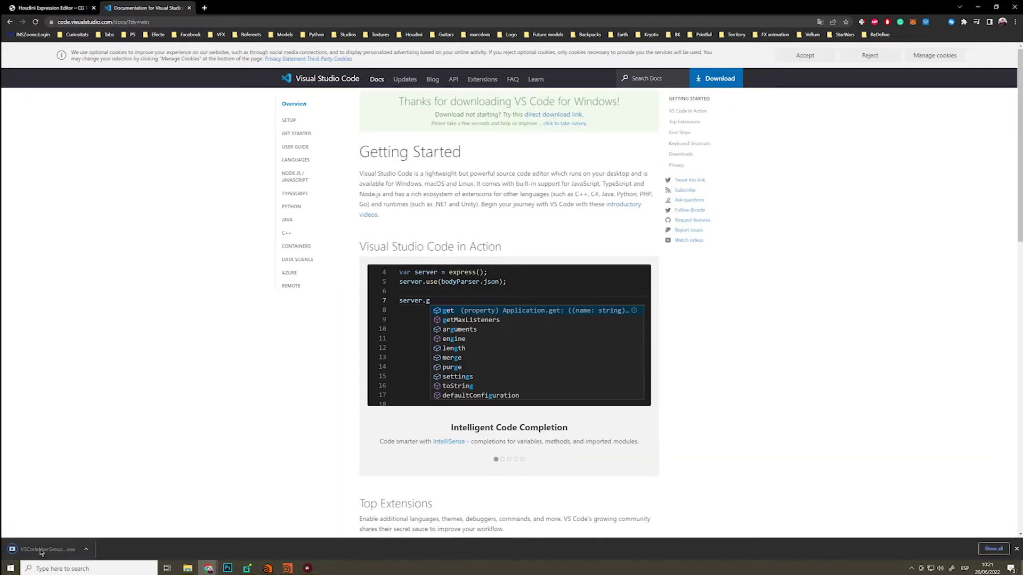
pyautogui.click(438, 213)
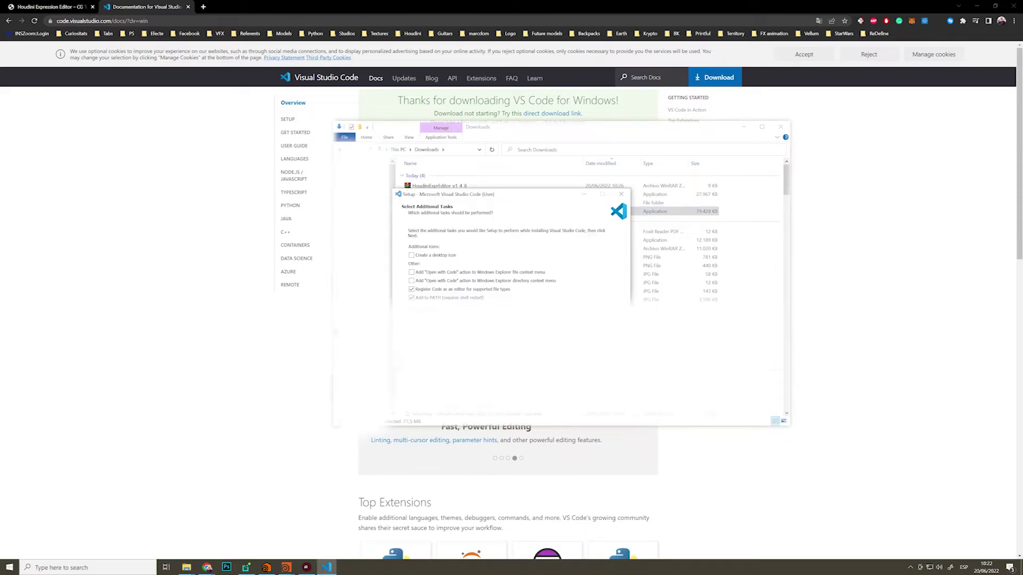
# - Finish the VS Code setup wizard and maximize the editor window
pyautogui.press('Return')
pyautogui.press('Return')
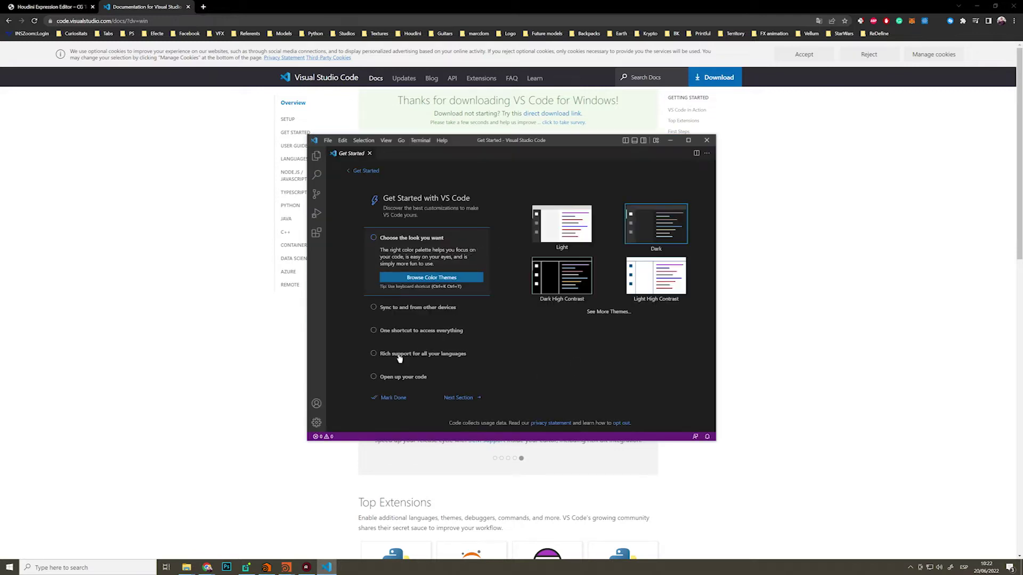
pyautogui.click(688, 142)
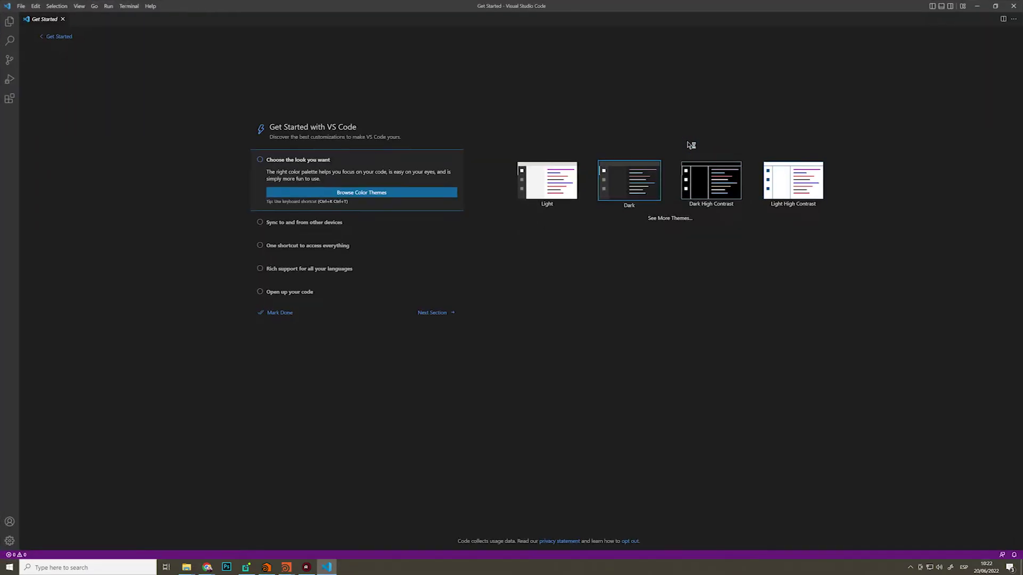
# - Install the Microsoft Python extension from the Extensions marketplace and view its details page
pyautogui.click(10, 100)
pyautogui.write('python')
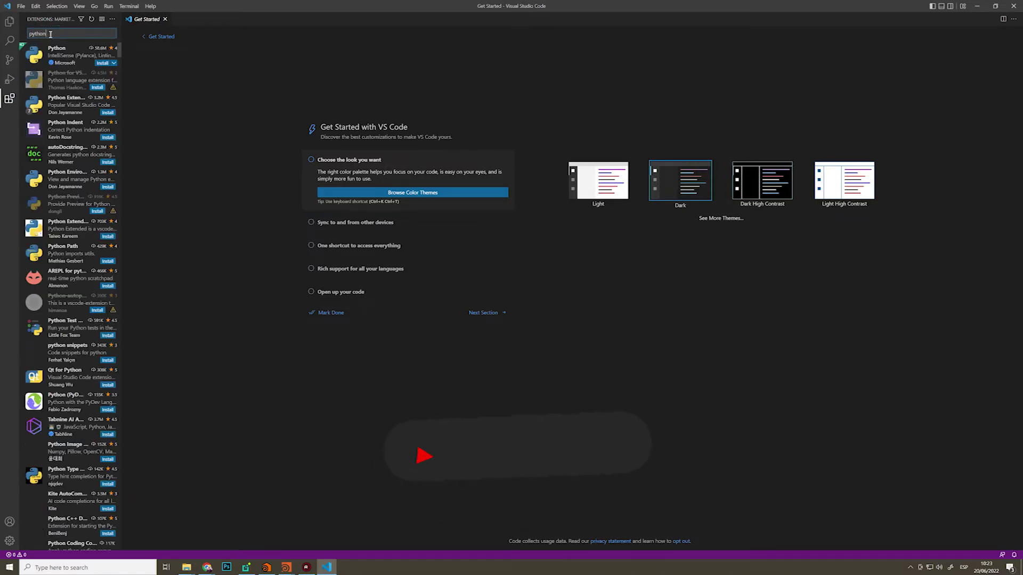
pyautogui.click(85, 62)
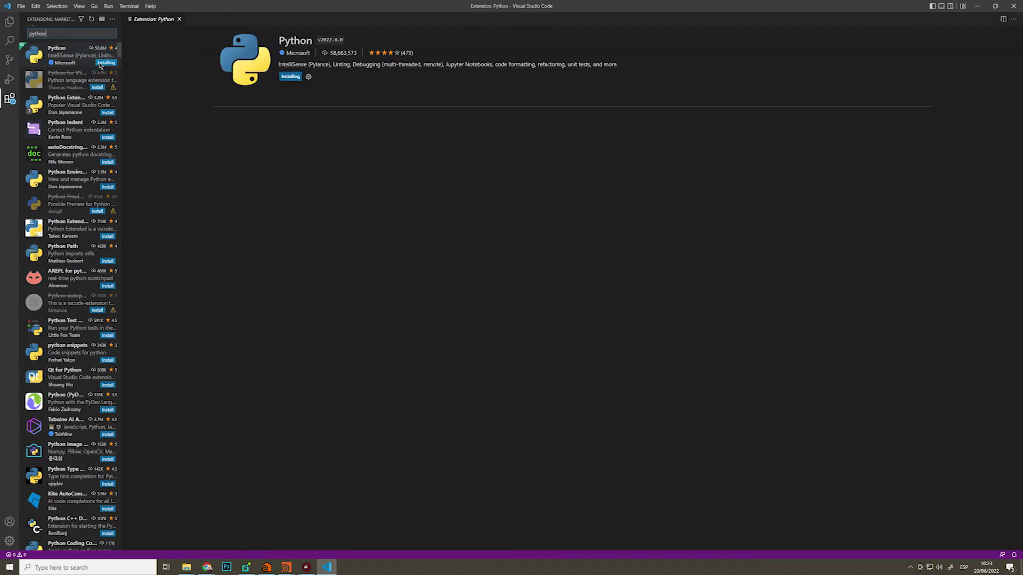
pyautogui.click(290, 77)
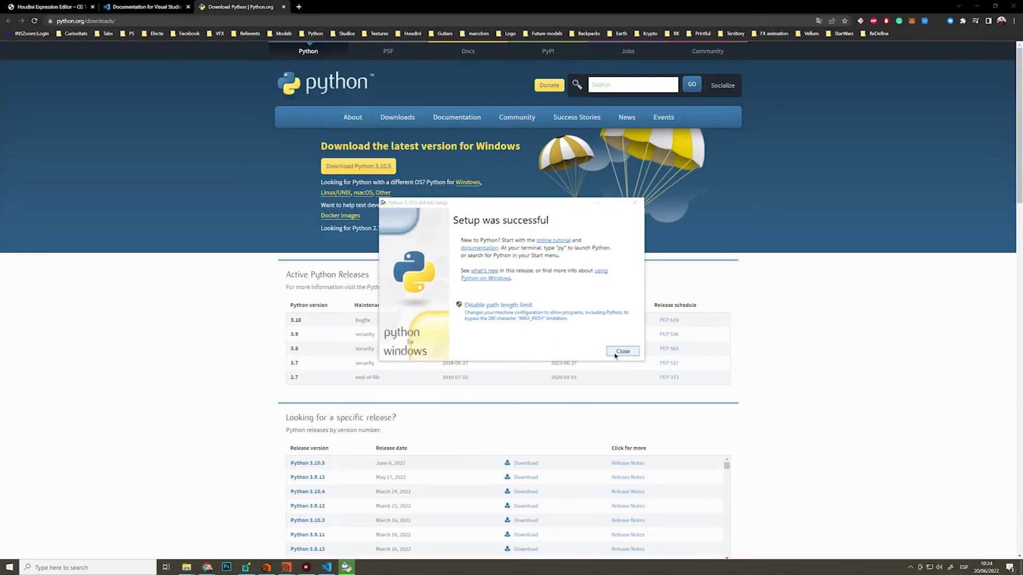
# - Close the Python setup-success dialog and select Other Amount on the PSF donation page
pyautogui.click(615, 354)
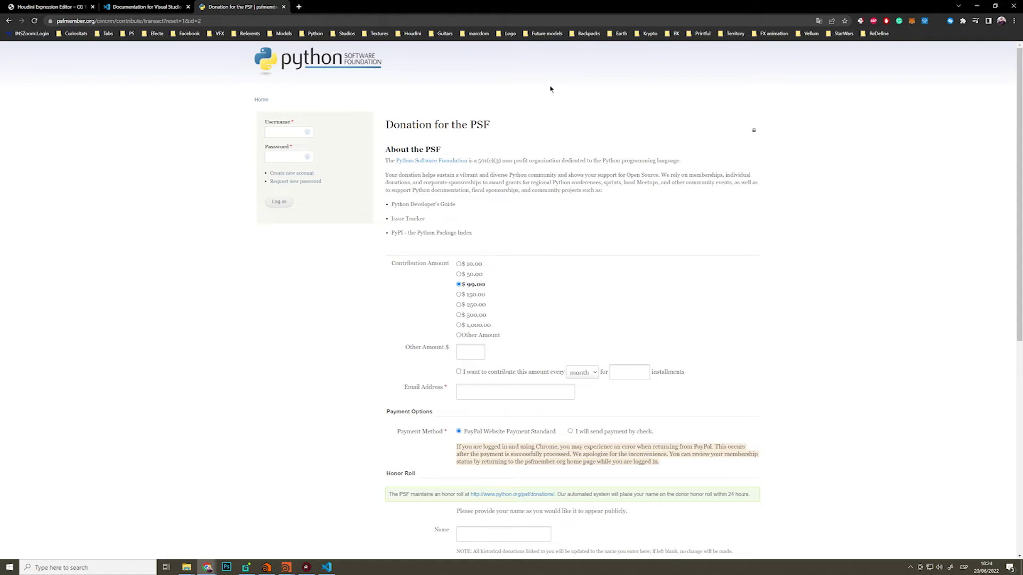
pyautogui.click(460, 336)
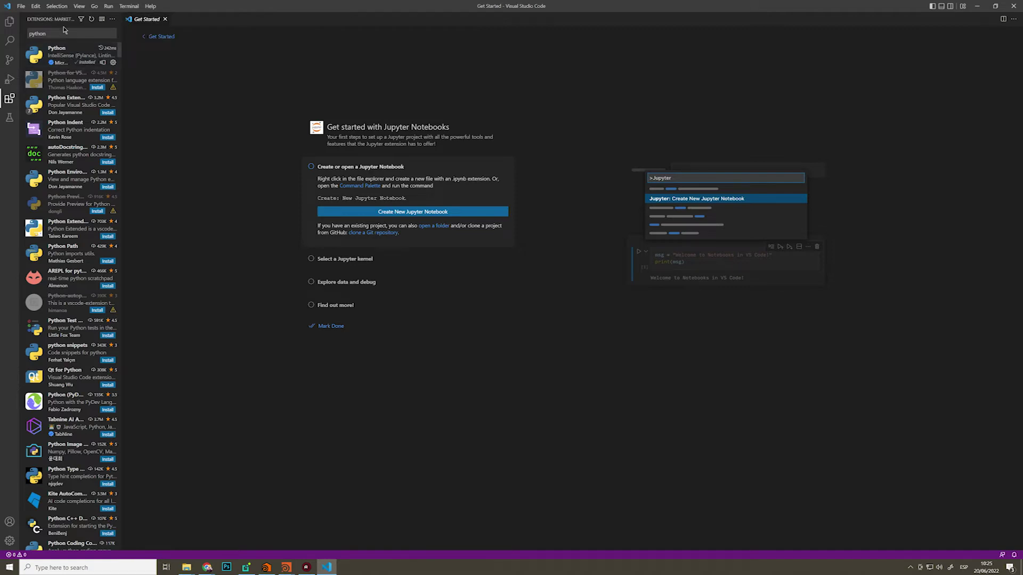
# - Search the extensions for VEX and install the Houdini VEX syntax extension
pyautogui.doubleClick(61, 33)
pyautogui.write('ven')
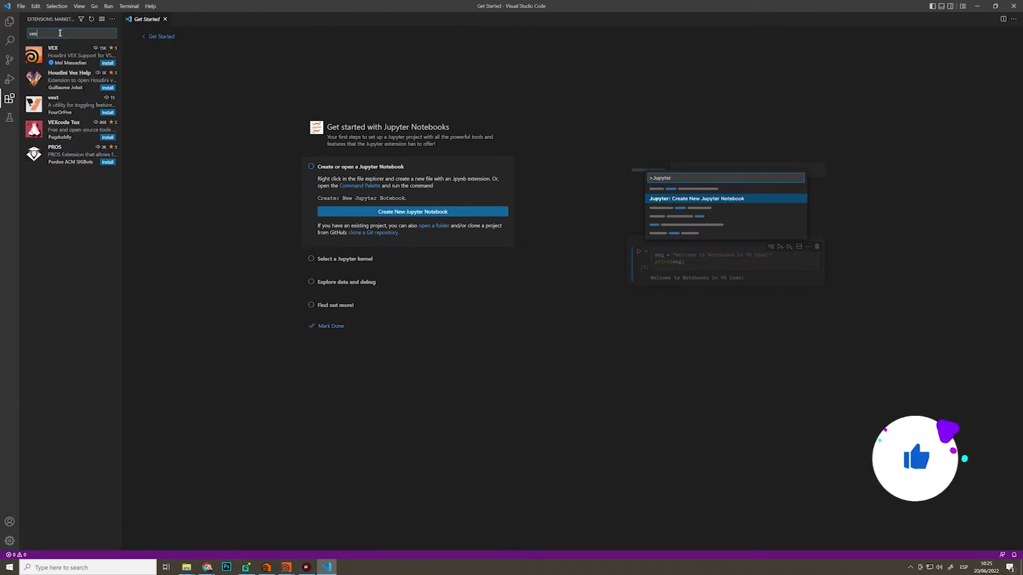
pyautogui.click(106, 63)
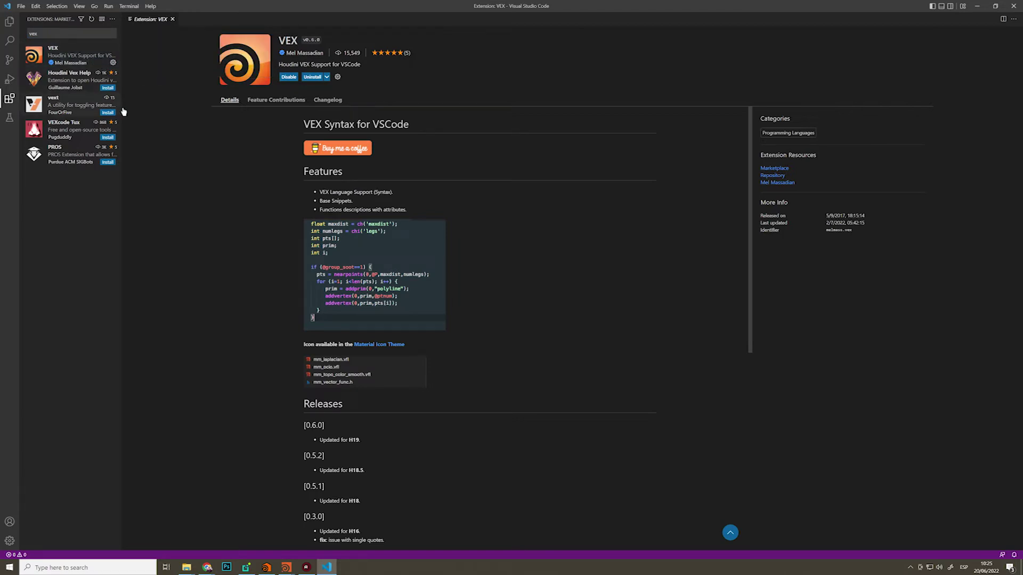
# - Enter 100 coffees on the author's donation page, close it, and return to the Expression Editor page
pyautogui.click(351, 151)
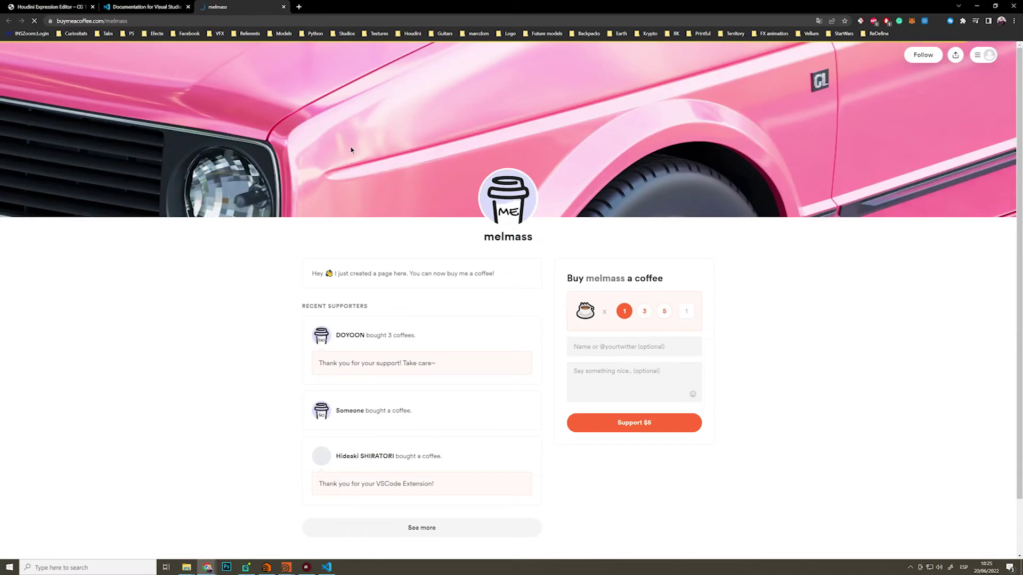
pyautogui.click(687, 311)
pyautogui.write('100')
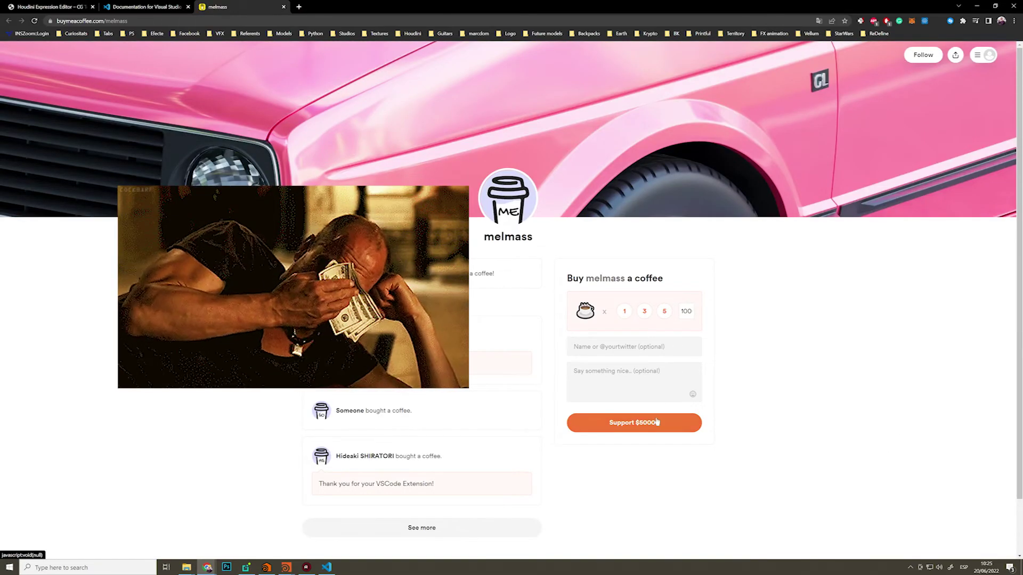
pyautogui.click(284, 6)
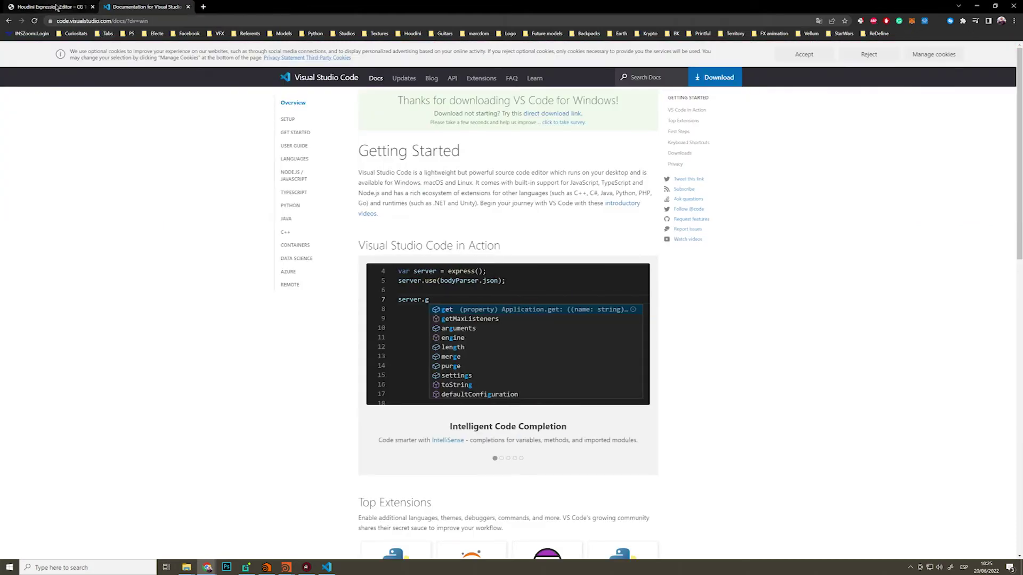
pyautogui.click(60, 8)
pyautogui.scroll(4, 324, 245)
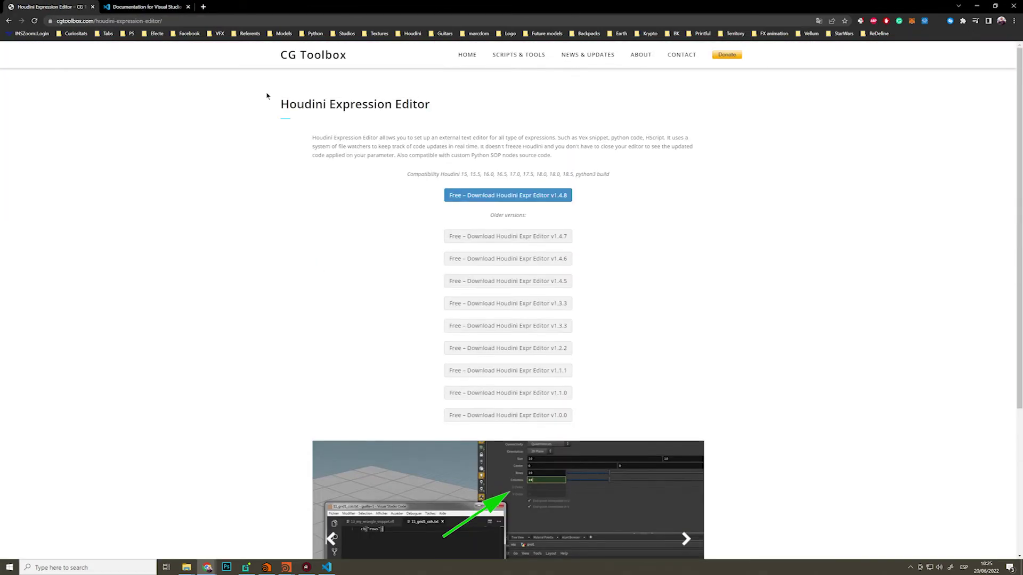
# - Download HoudiniExprEditor_v1_4_8.zip from CG Toolbox and enter a 100000 USD PayPal donation
pyautogui.click(328, 568)
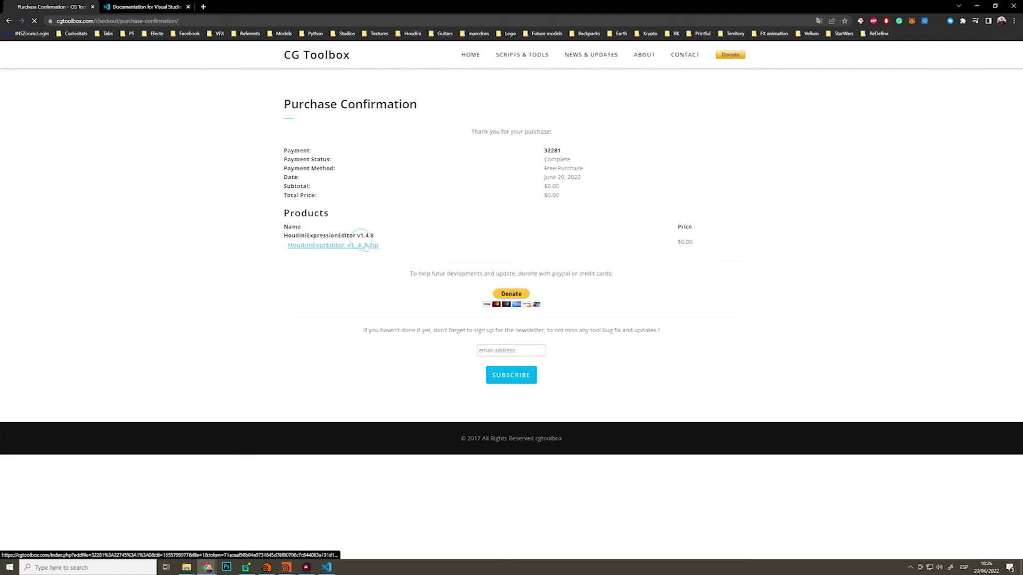
pyautogui.click(366, 247)
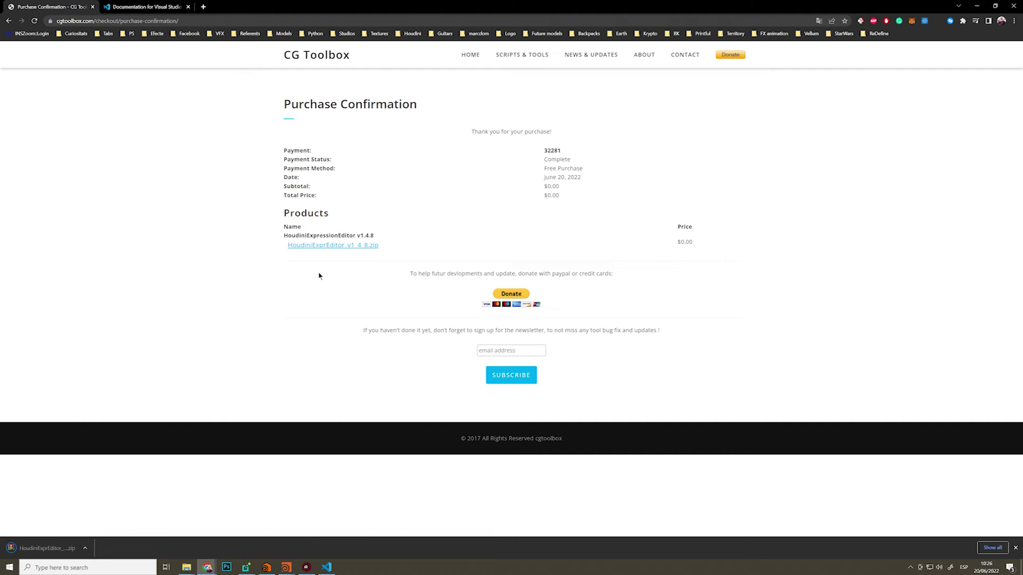
pyautogui.click(735, 54)
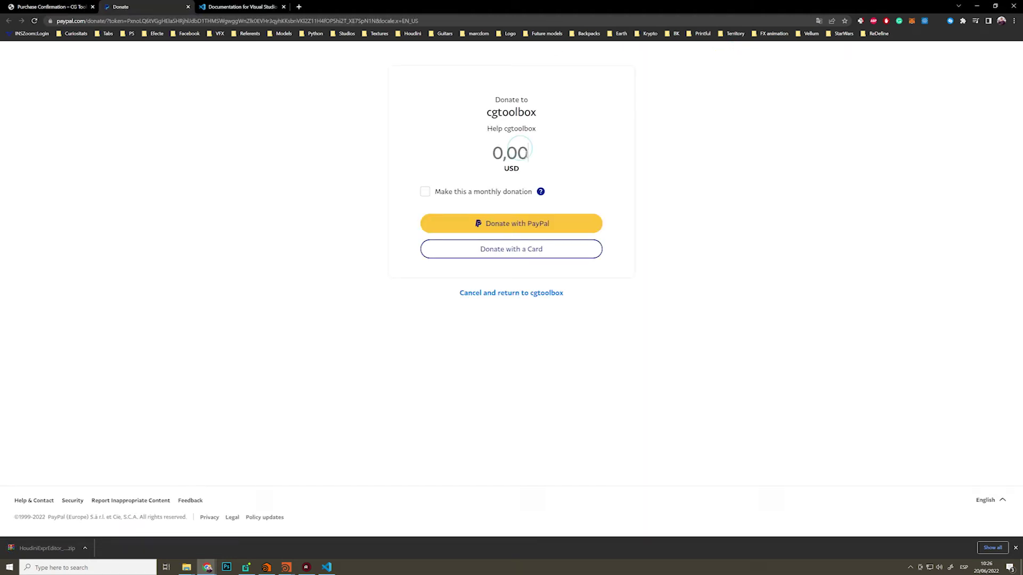
pyautogui.write('100000')
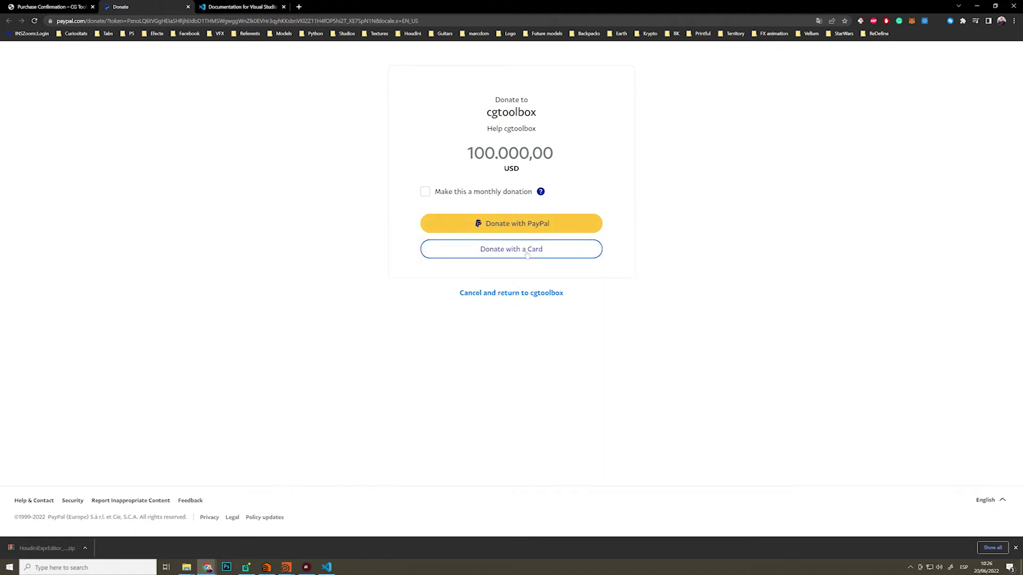
pyautogui.hotkey('ctrl', 'w')
pyautogui.click(59, 549)
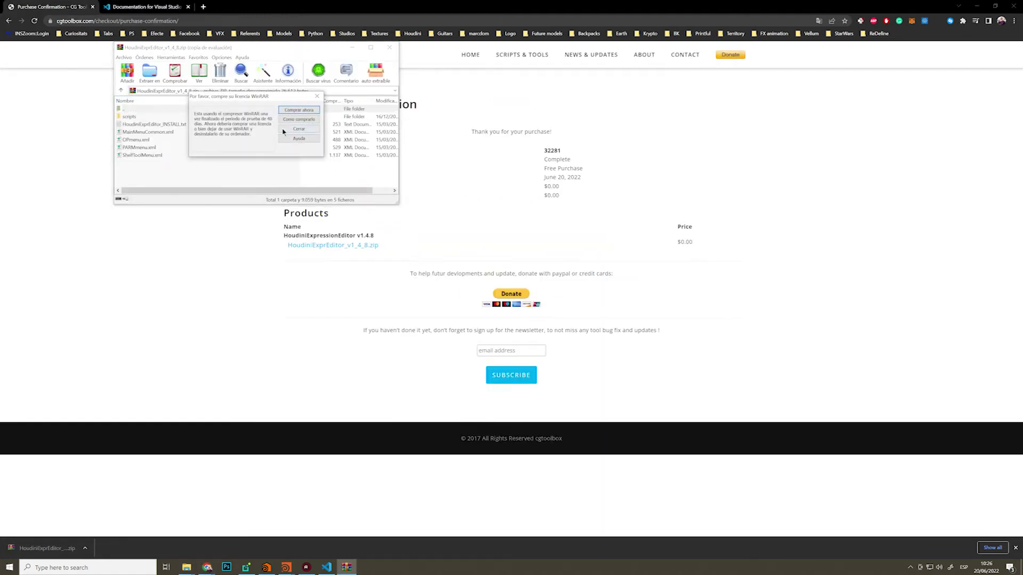
# - Extract the editor zip and select the install folder path in the install instructions
pyautogui.click(149, 75)
pyautogui.click(276, 200)
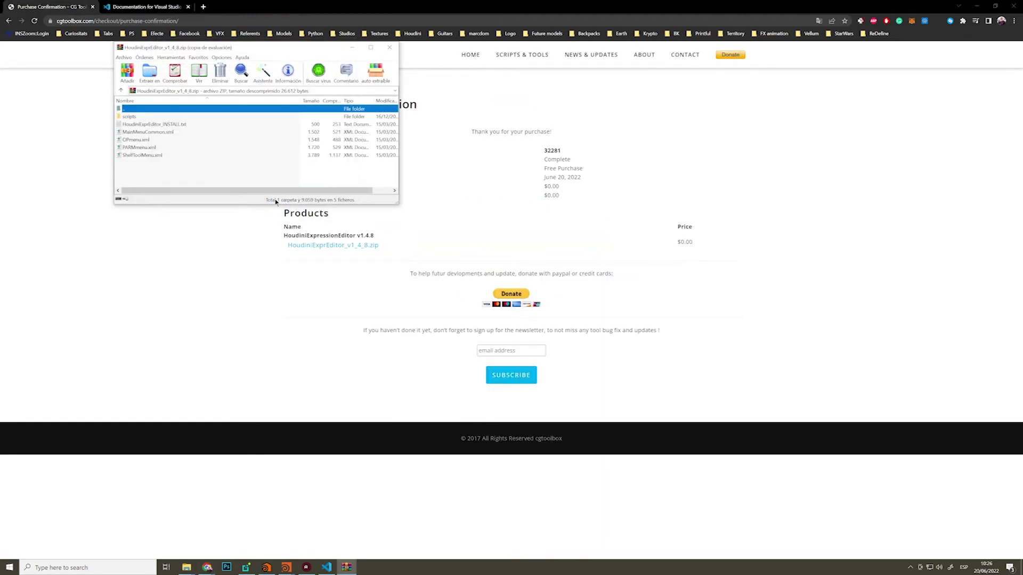
pyautogui.click(9, 22)
pyautogui.scroll(-5, 224, 258)
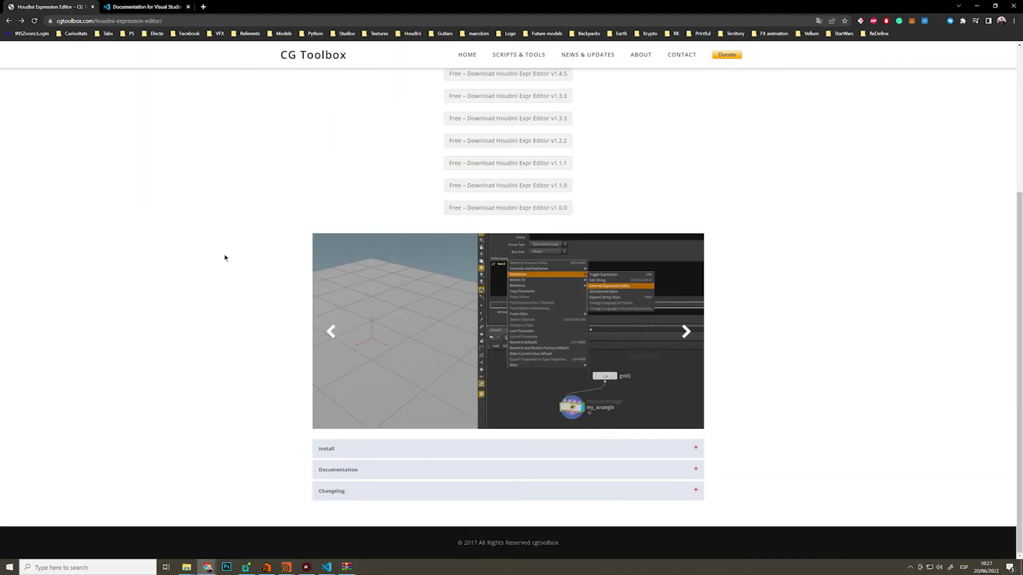
pyautogui.click(354, 448)
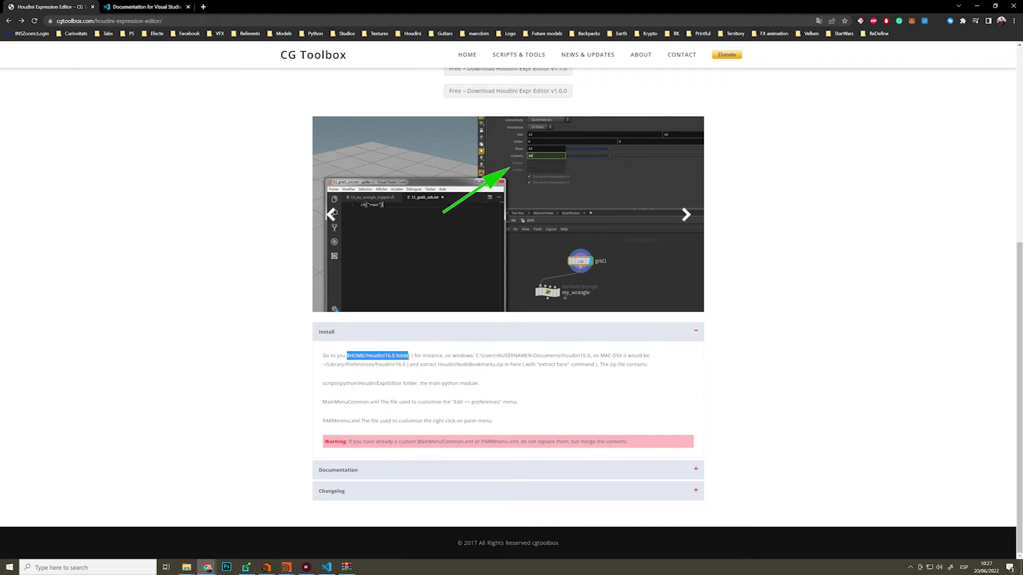
pyautogui.moveTo(409, 355); pyautogui.dragTo(601, 356)
# - Copy the HoudiniExprEditor_v1_4_8 folder from Downloads into Documents\houdini19.0
pyautogui.hotkey('alt', 'Tab')
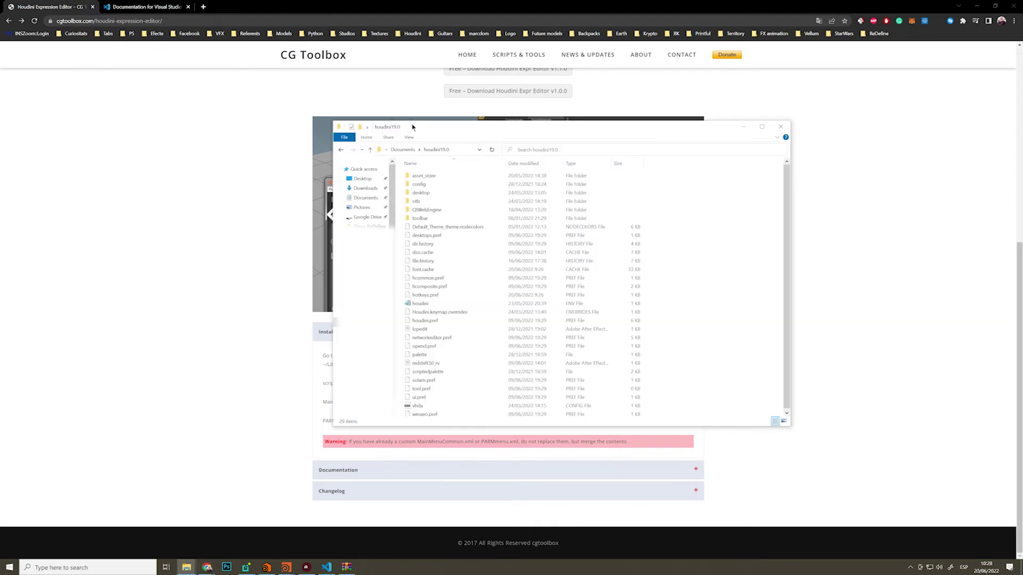
pyautogui.moveTo(412, 127); pyautogui.dragTo(423, 136)
pyautogui.click(376, 198)
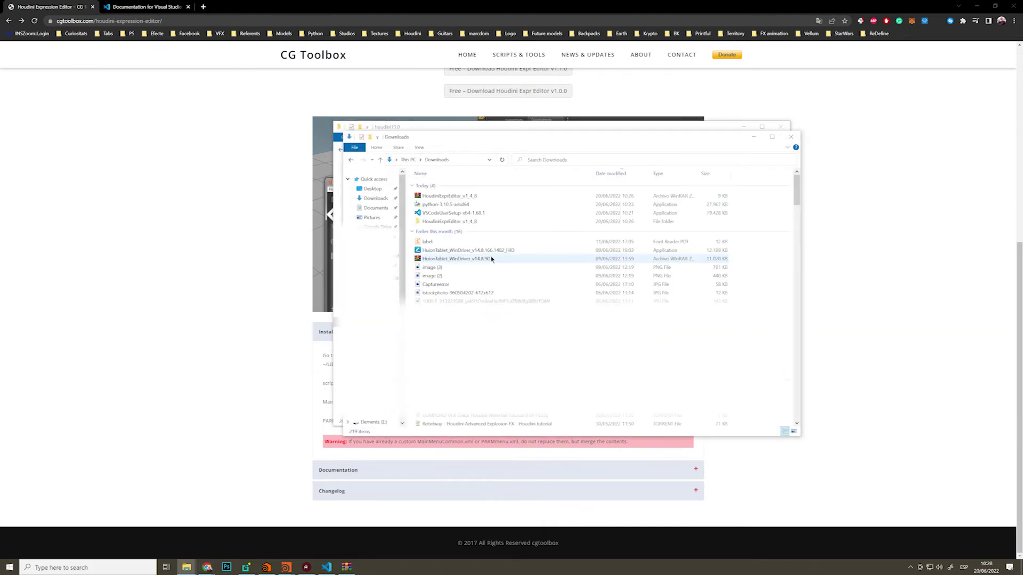
pyautogui.click(435, 221)
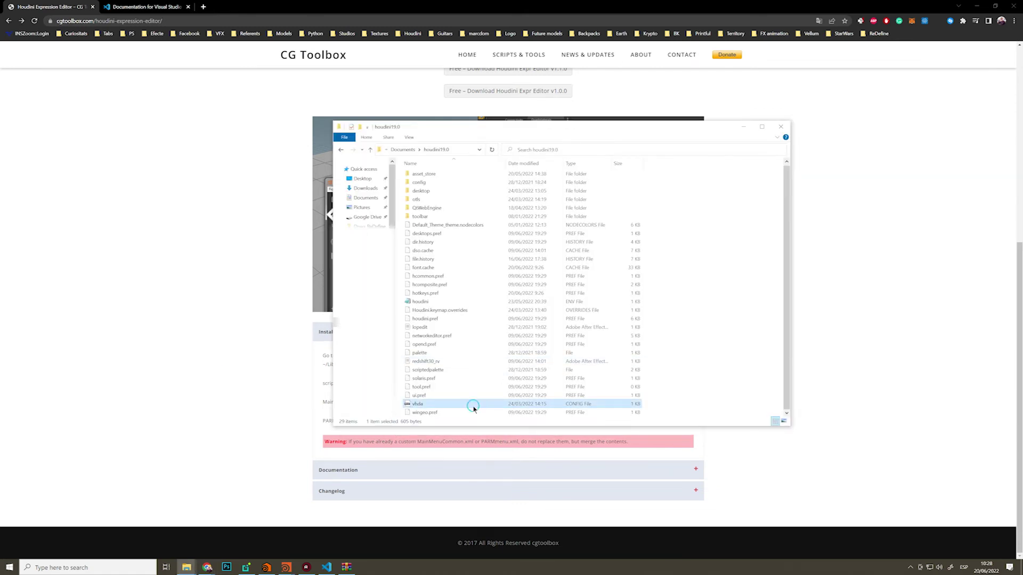
pyautogui.moveTo(497, 445); pyautogui.dragTo(472, 409)
pyautogui.doubleClick(442, 199)
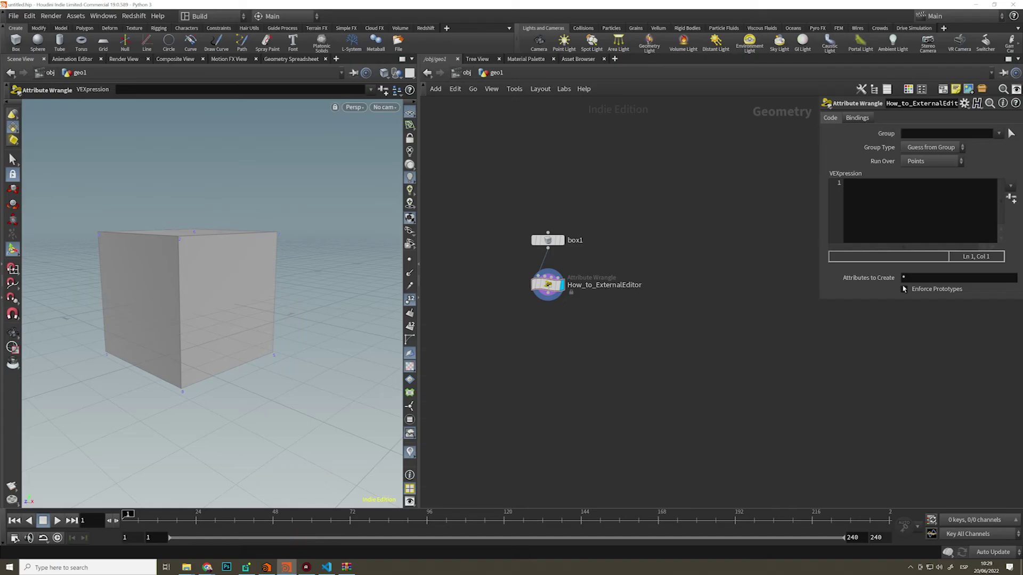
# - Restart Houdini and choose Edit in External Editor on the wrangle's VEXpression
pyautogui.moveTo(751, 287); pyautogui.dragTo(517, 243)
pyautogui.click(1014, 5)
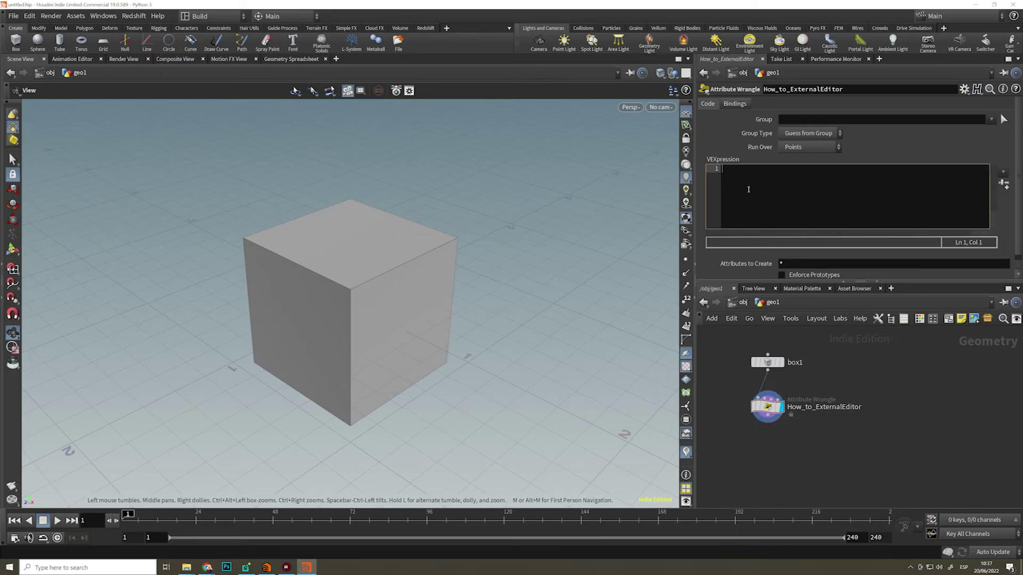
pyautogui.rightClick(745, 189)
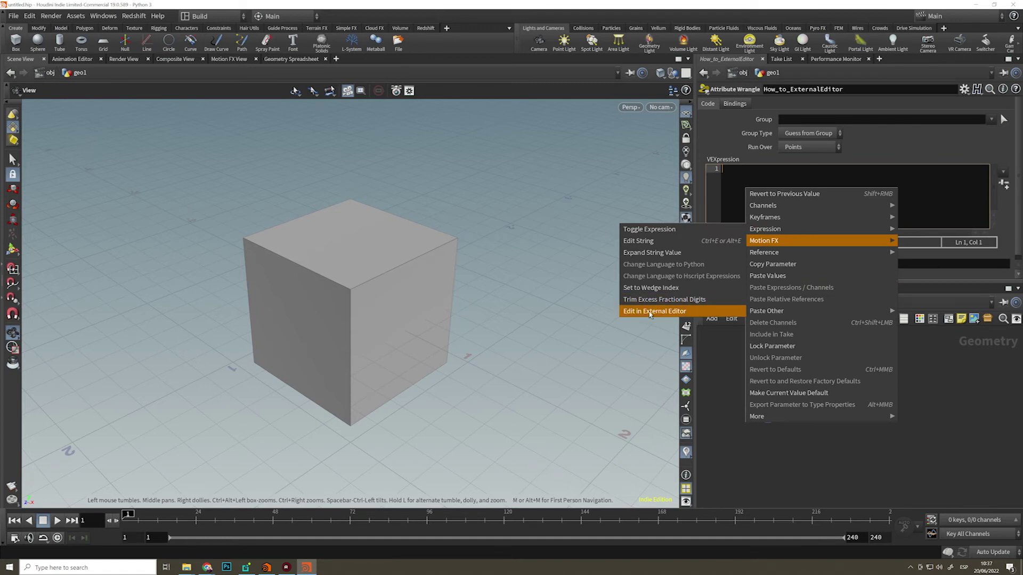
pyautogui.moveTo(765, 229)
pyautogui.click(656, 312)
pyautogui.click(485, 294)
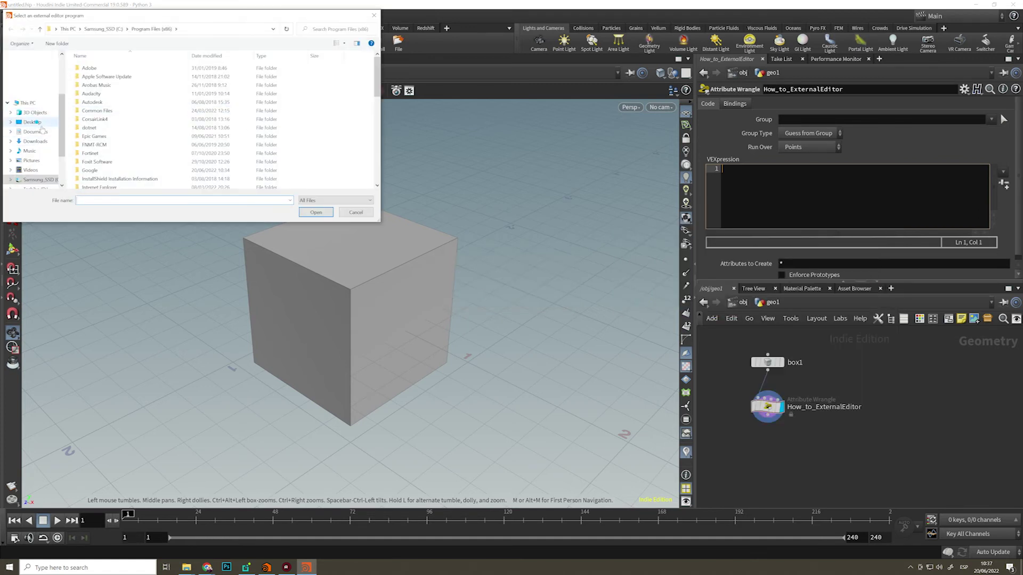
# - Select Visual Studio Code on the Desktop as the external editor program
pyautogui.scroll(-3, 167, 151)
pyautogui.scroll(-3, 167, 151)
pyautogui.scroll(-3, 171, 152)
pyautogui.scroll(-3, 175, 152)
pyautogui.scroll(-3, 179, 152)
pyautogui.scroll(-3, 179, 152)
pyautogui.doubleClick(102, 160)
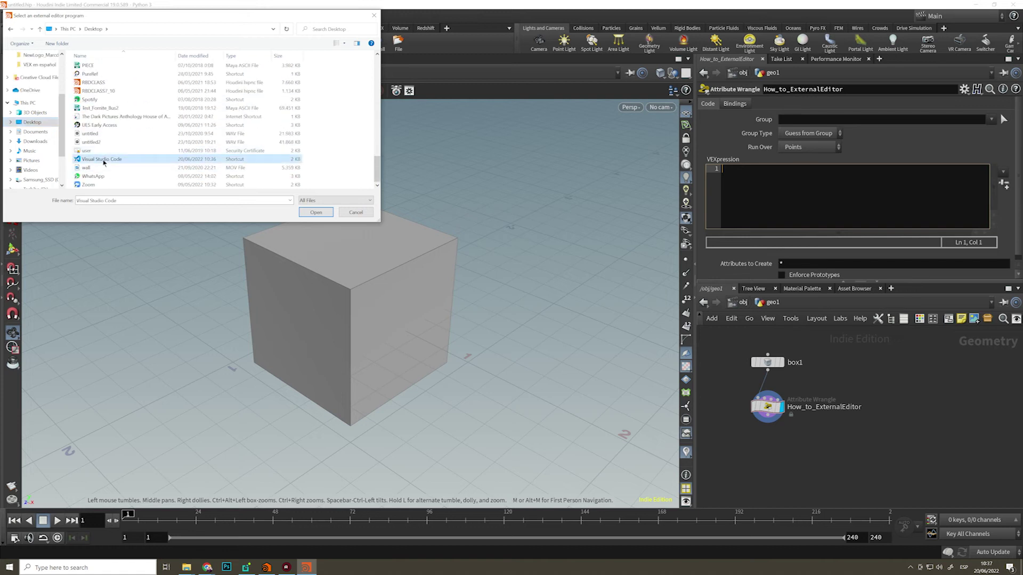
pyautogui.click(505, 296)
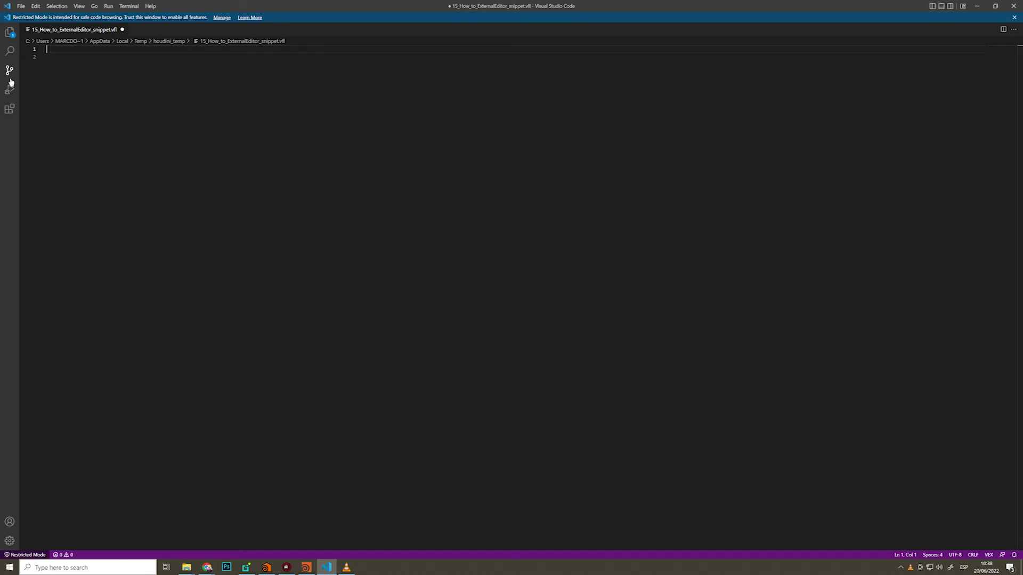
# - Write a printf greeting call ending with a semicolon in the VS Code snippet
pyautogui.write('printf(')
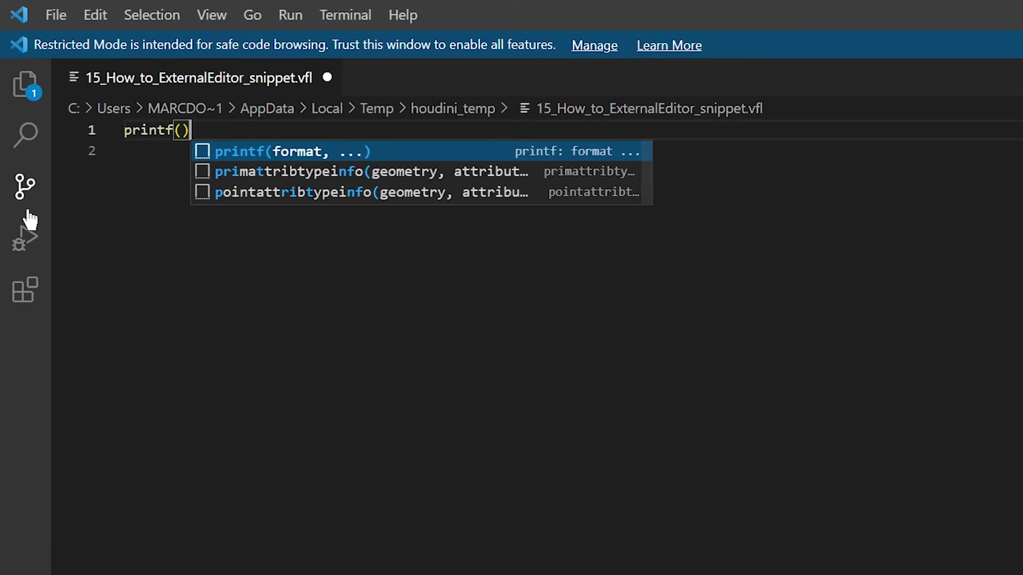
pyautogui.write(')"')
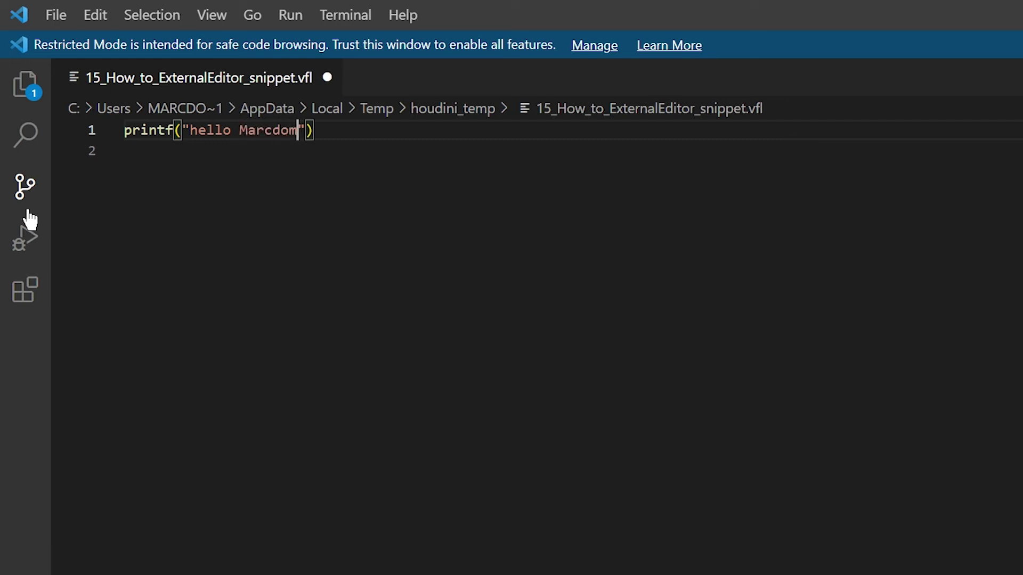
pyautogui.press('End')
pyautogui.write(';')
pyautogui.press('Return')
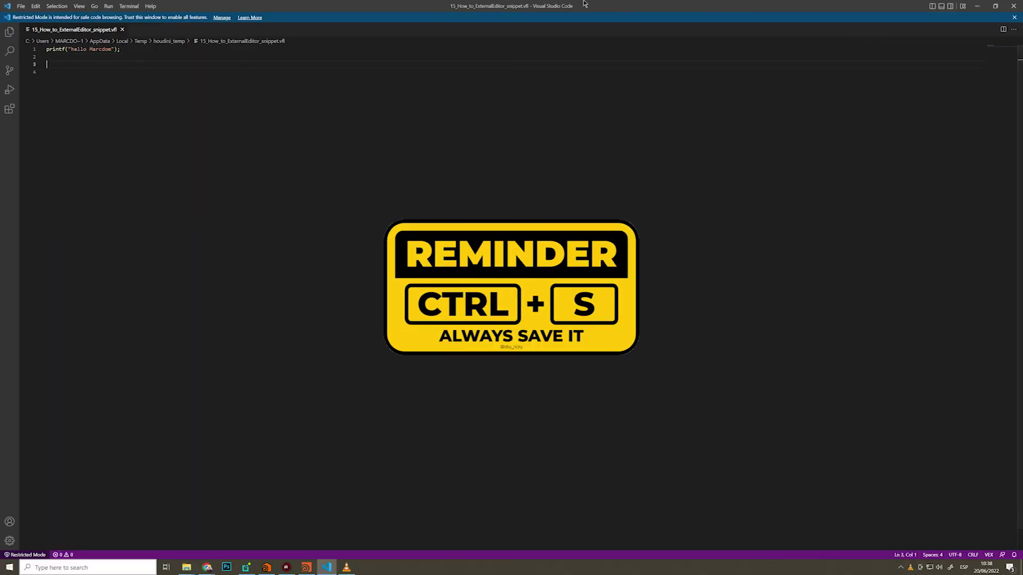
# - Save the snippet, check Houdini's console output, then add vector myColor = set(0,1,0);
pyautogui.hotkey('ctrl', 's')
pyautogui.click(822, 453)
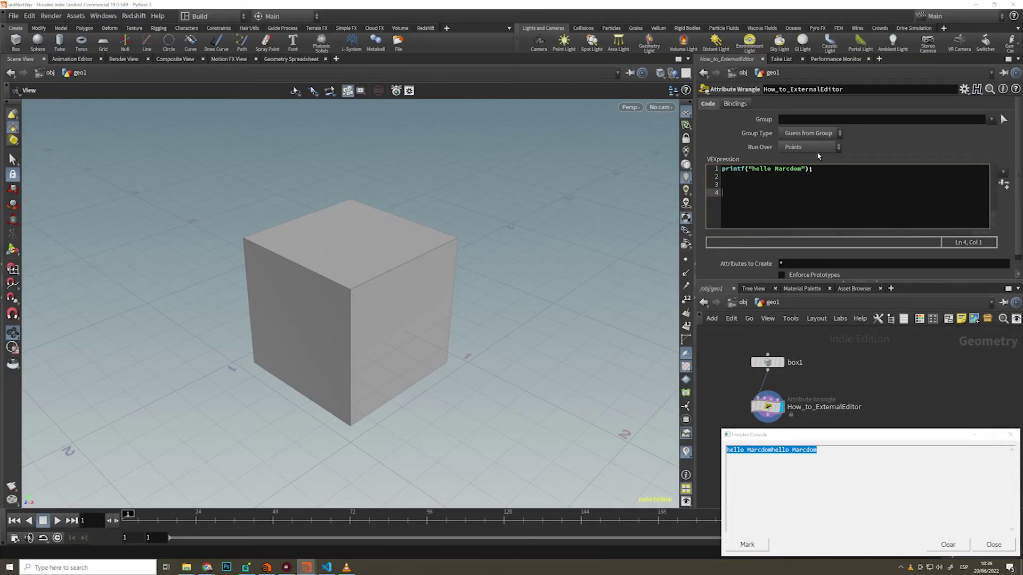
pyautogui.click(975, 549)
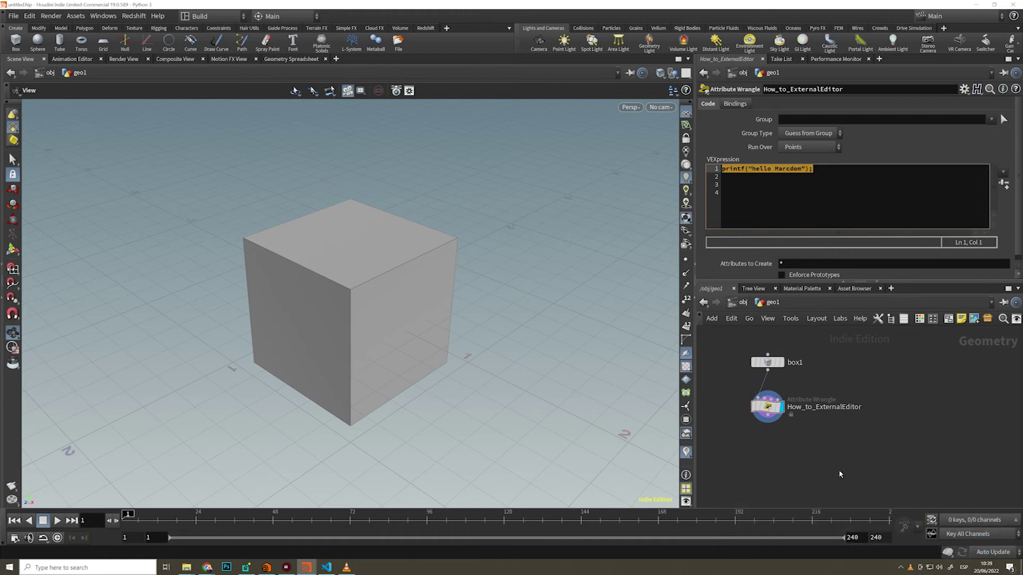
pyautogui.hotkey('alt', 'Tab')
pyautogui.write('vector myColor')
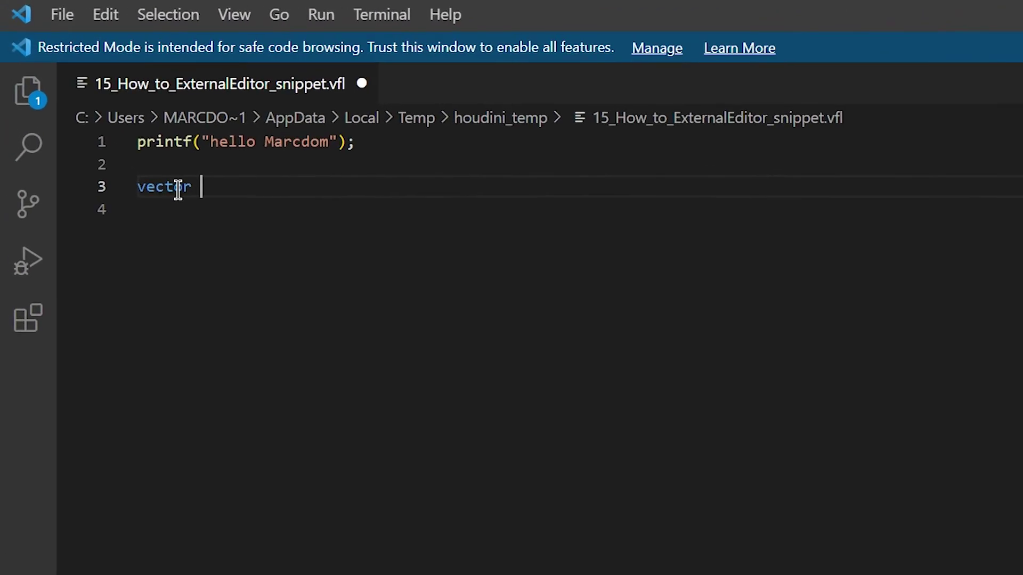
pyautogui.write(' = set(0,1,0')
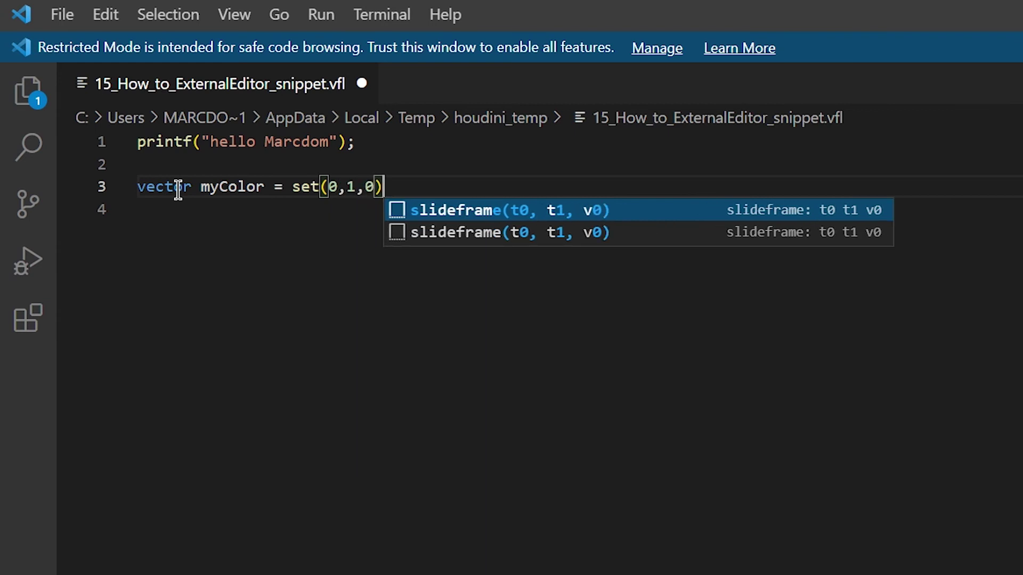
pyautogui.write(');')
pyautogui.press('Return')
pyautogui.press('Return')
pyautogui.write('if(@ptnum >= 3)     ')
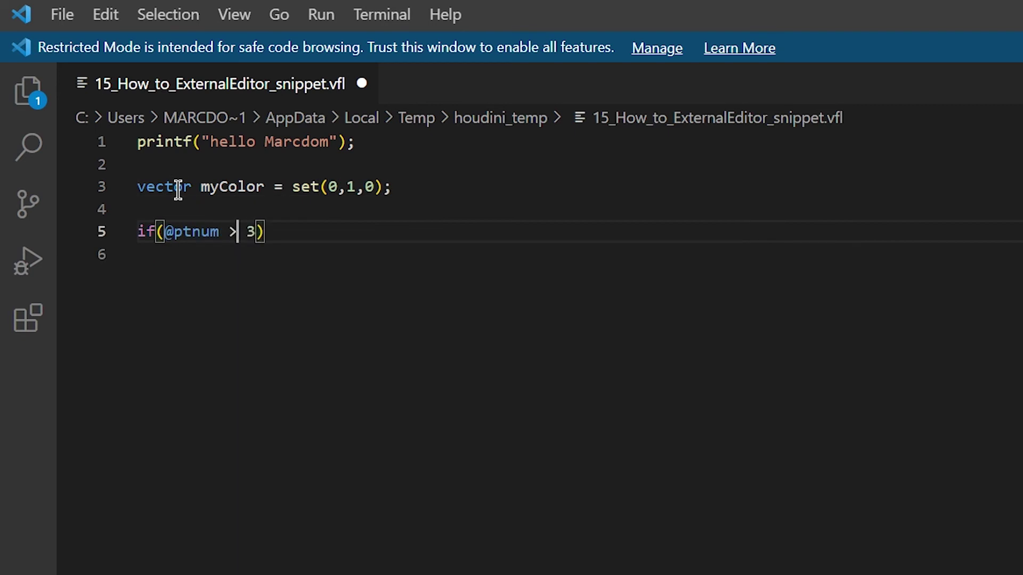
pyautogui.write('@Cd = myColor;')
pyautogui.press('Return')
pyautogui.hotkey('ctrl', 's')
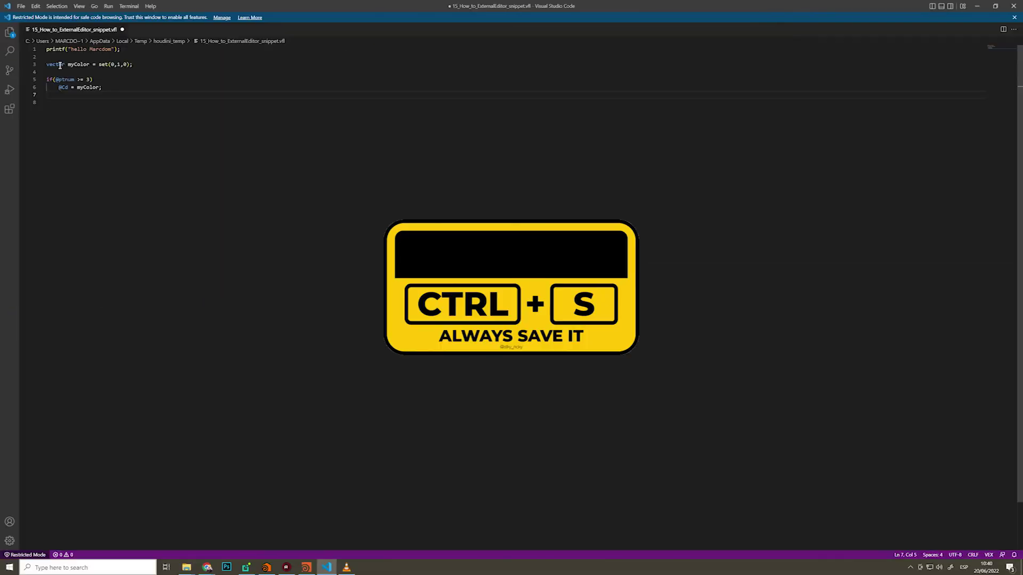
pyautogui.click(981, 543)
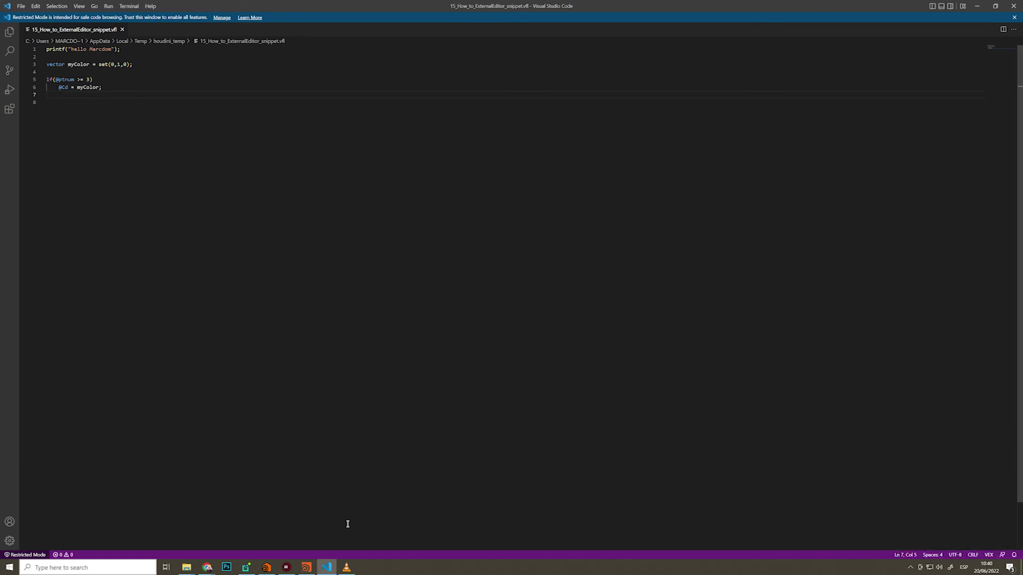
pyautogui.click(306, 568)
# - Check that the synced myColor code appears in the wrangle's VEXpression field
pyautogui.click(803, 210)
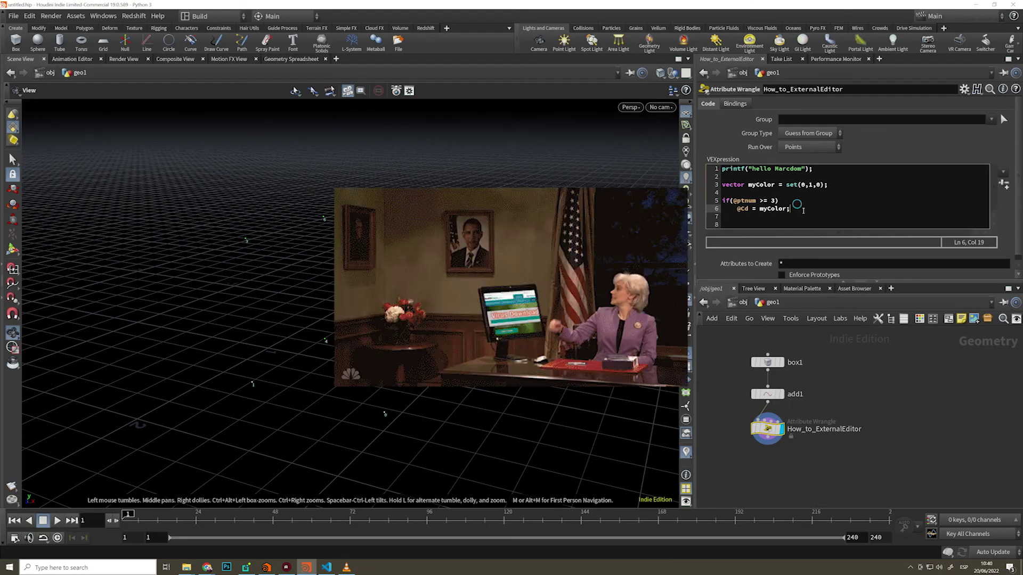